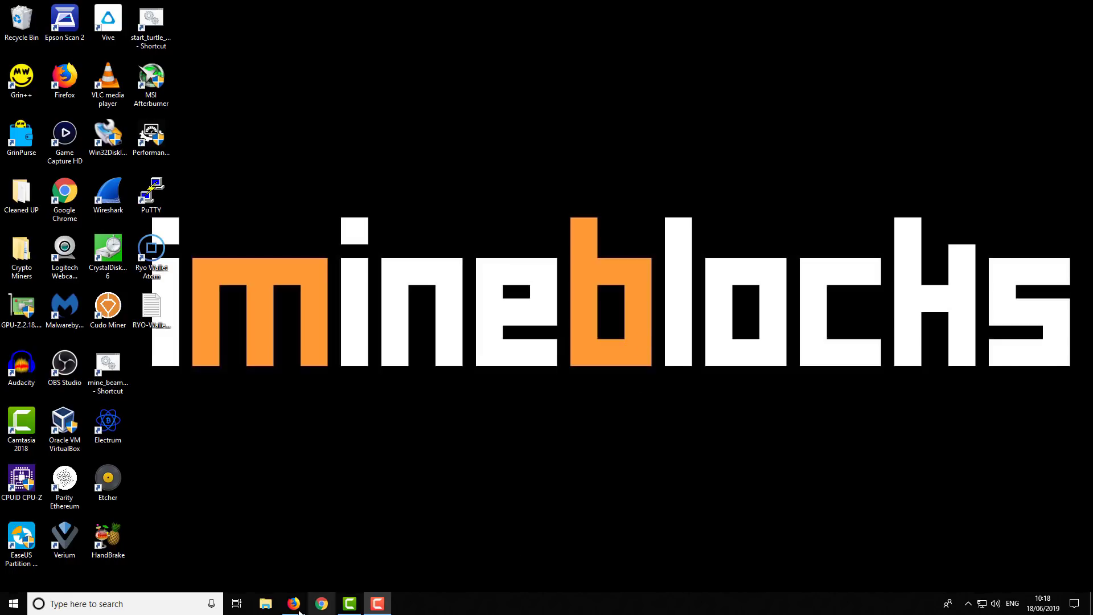
Review the GrinPlusPlus releases page and its Grin++.0.5.4.Setup.x64.exe download.
mouse_move(295, 610)
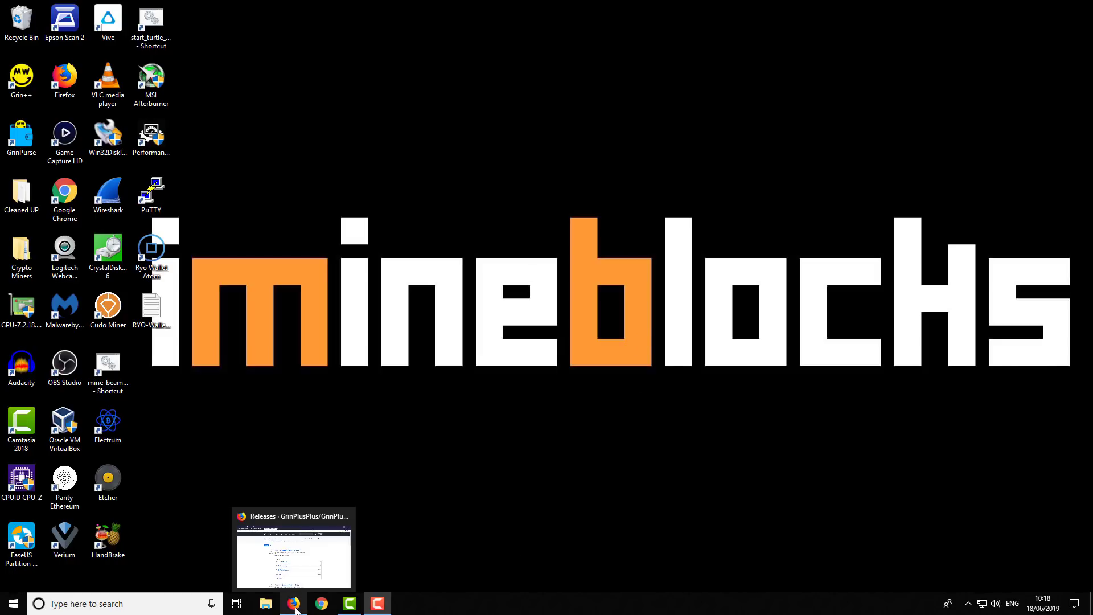
click(295, 610)
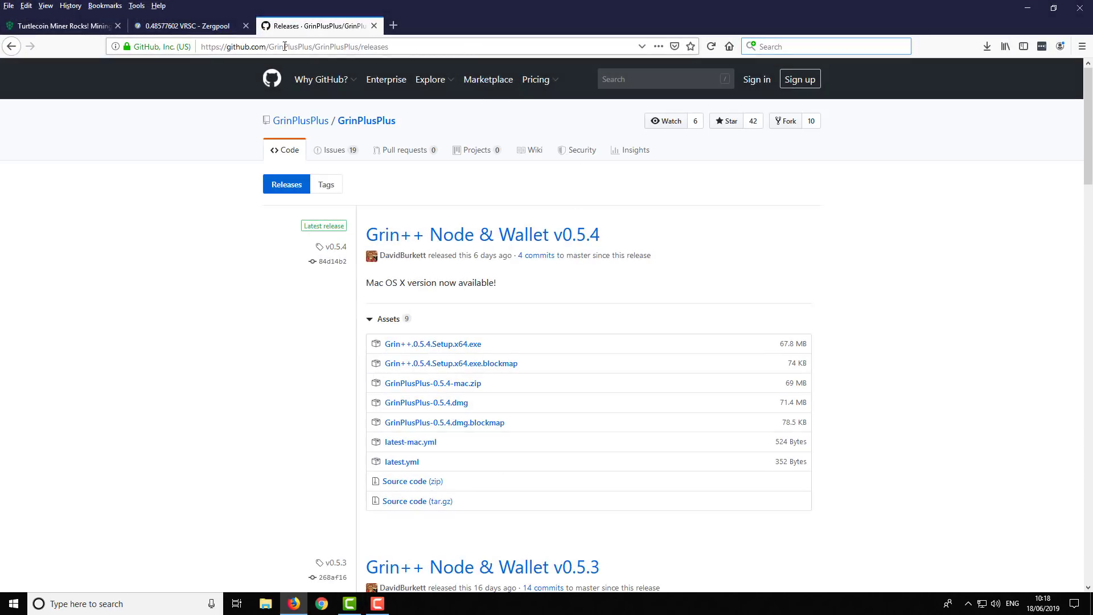
drag(268, 46, 310, 47)
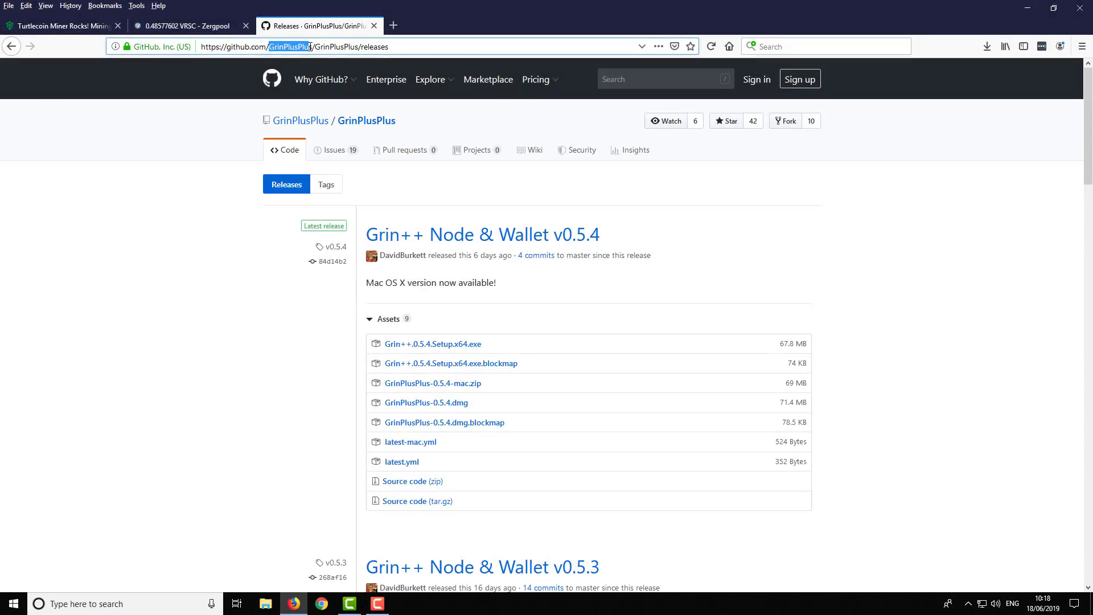
click(279, 325)
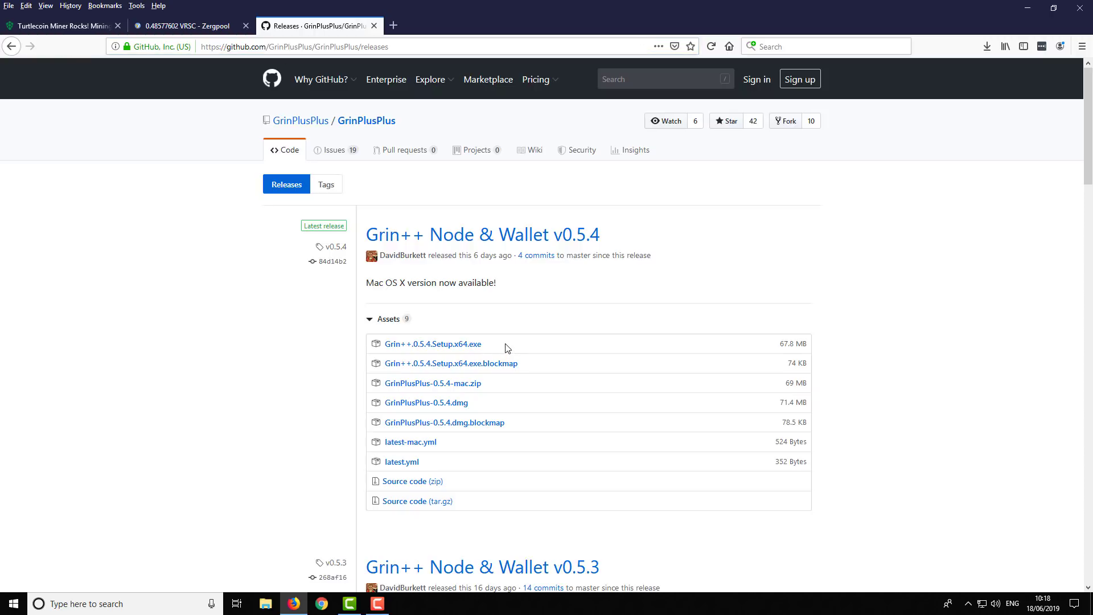
drag(495, 348, 382, 345)
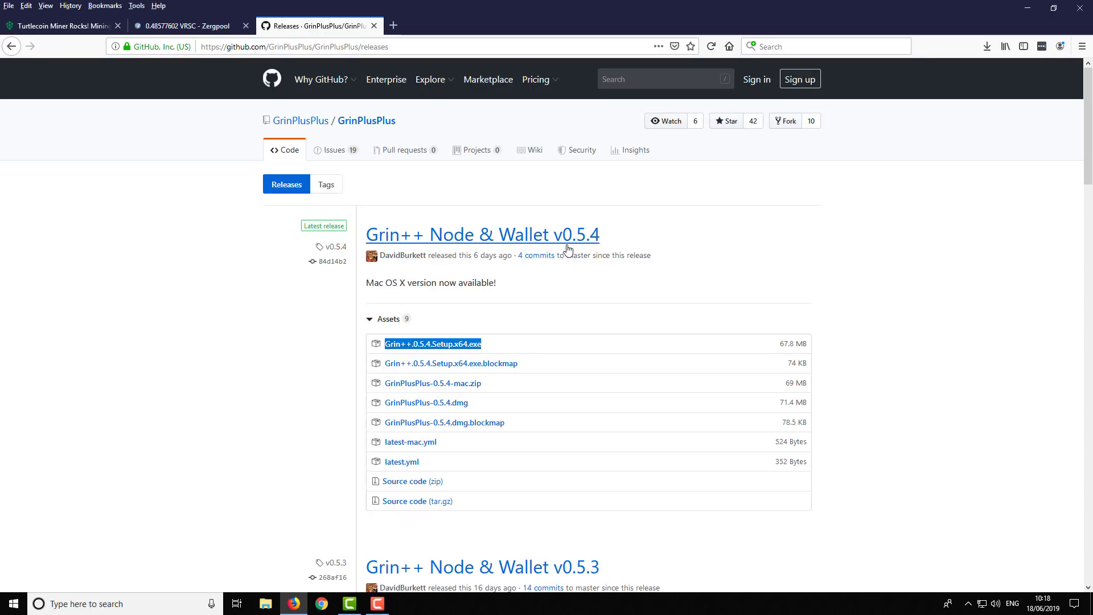
click(519, 345)
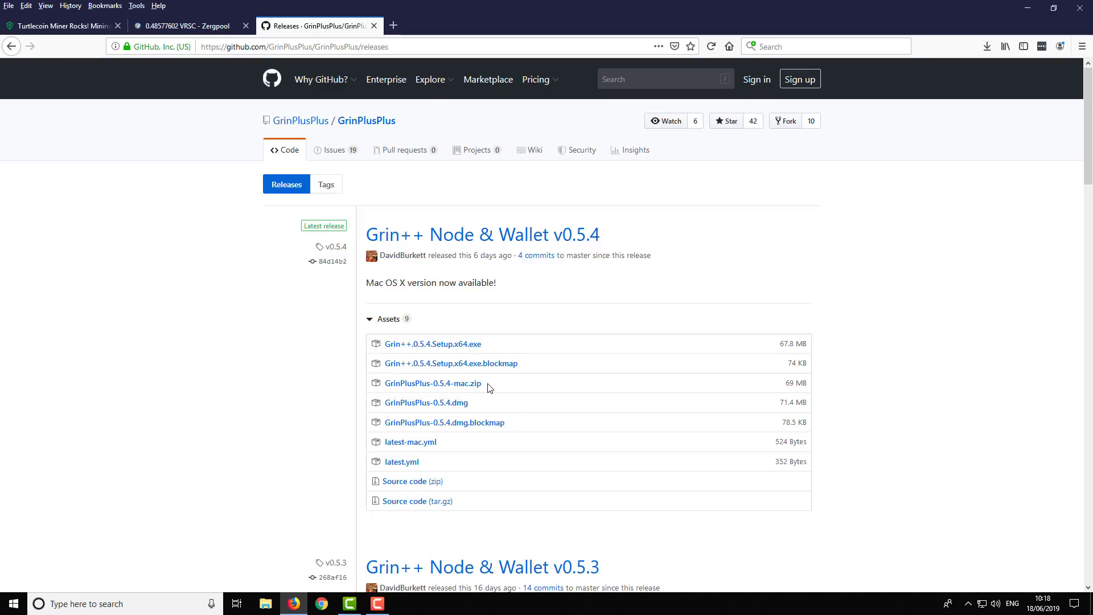
Minimize the browser and launch Grin++ from its desktop shortcut.
click(1033, 10)
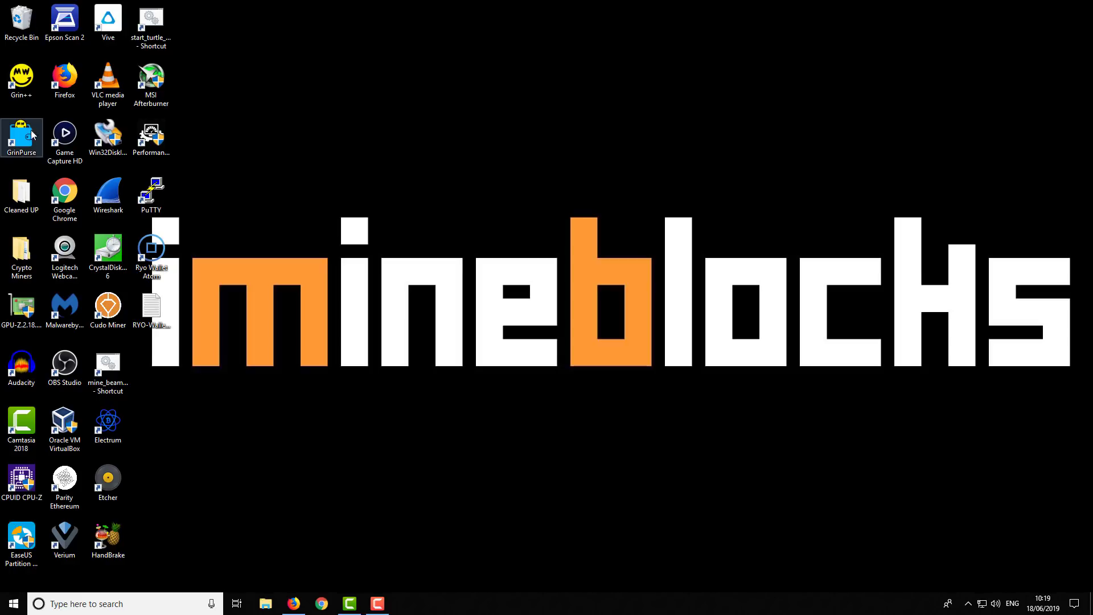
click(28, 97)
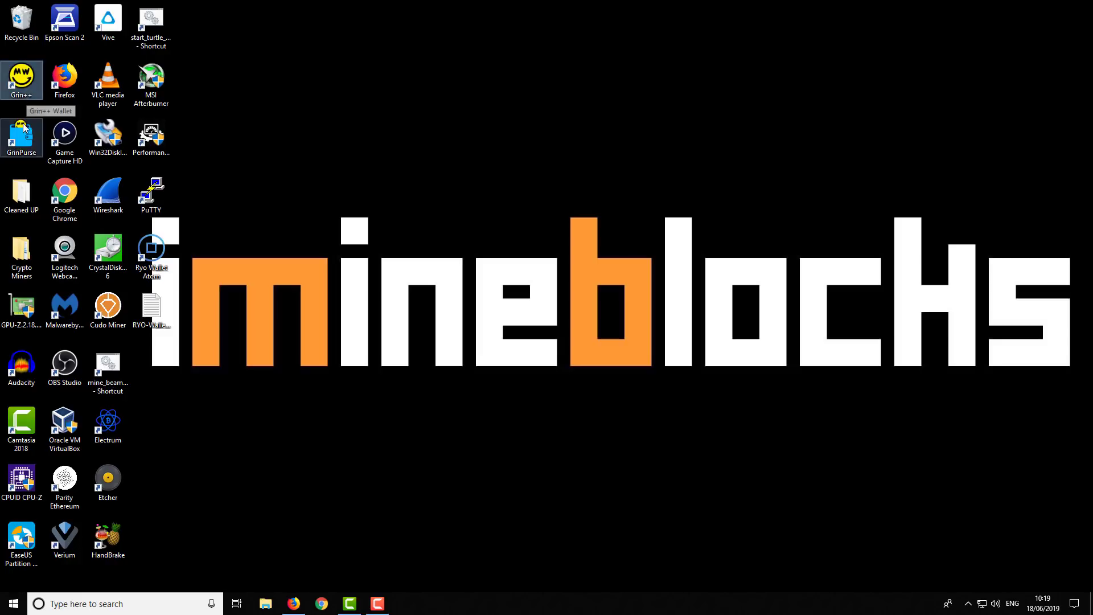
double_click(26, 80)
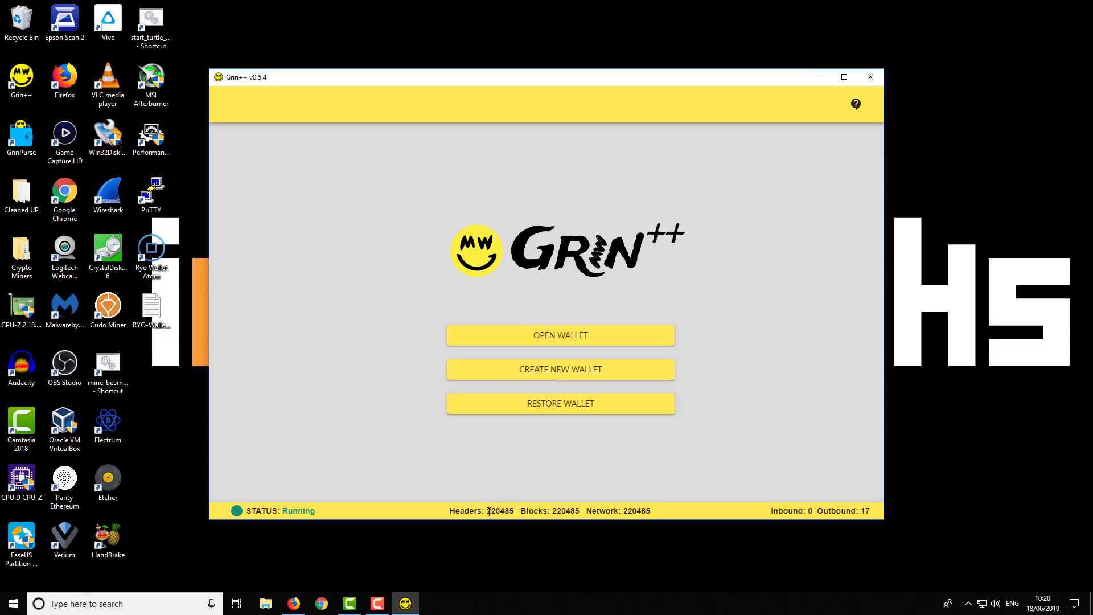
drag(489, 511, 658, 515)
click(570, 513)
drag(551, 511, 580, 510)
click(662, 513)
Start a new wallet, entering a username and the same password twice.
click(569, 378)
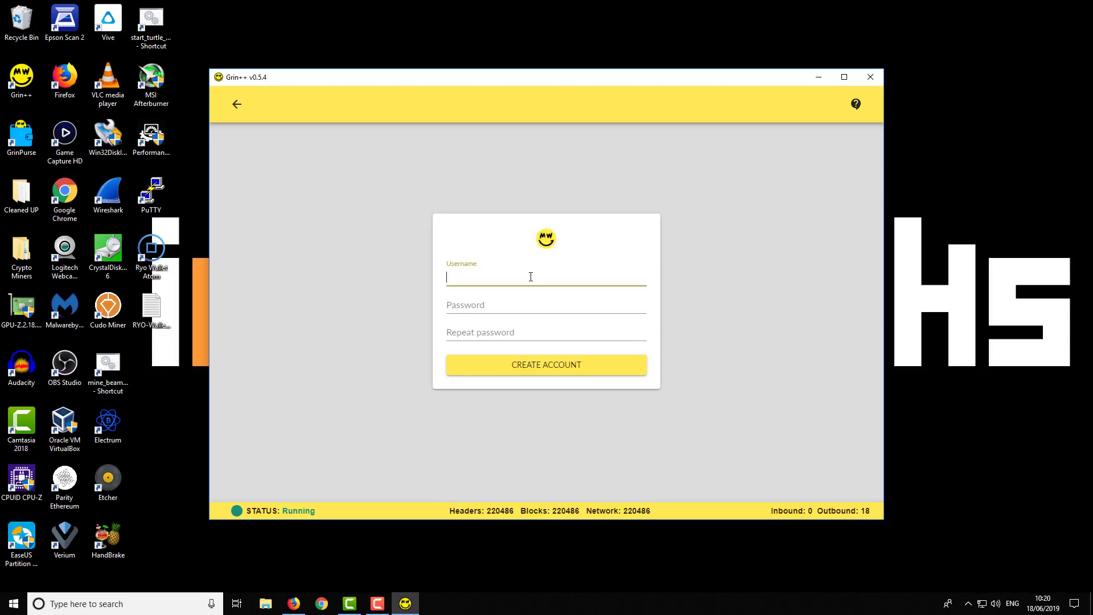
text(imineblocks)
click(481, 306)
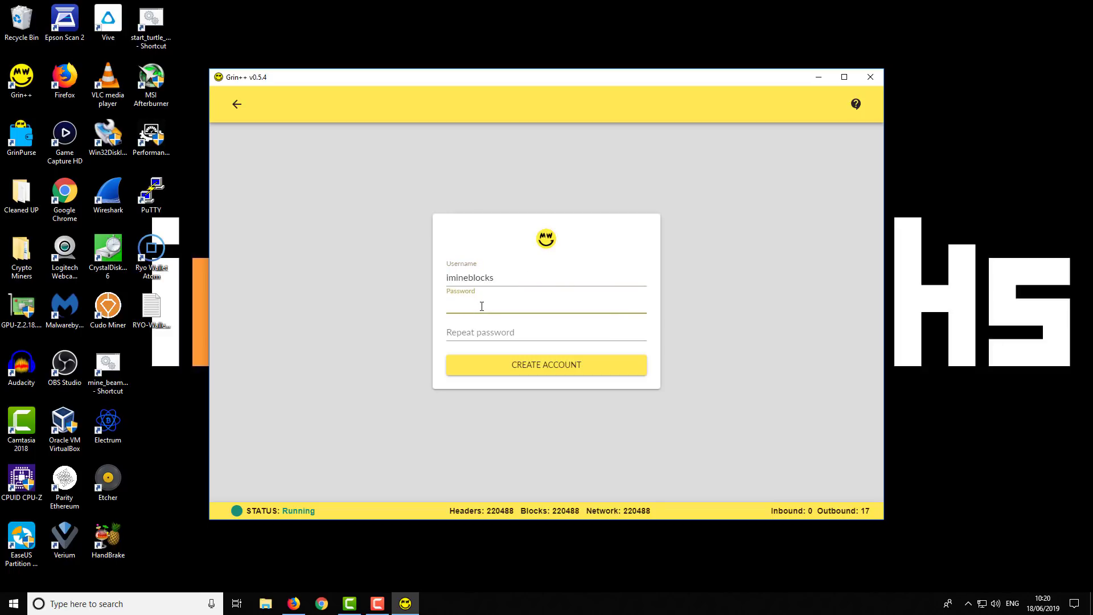
text(********)
click(484, 335)
text(***)
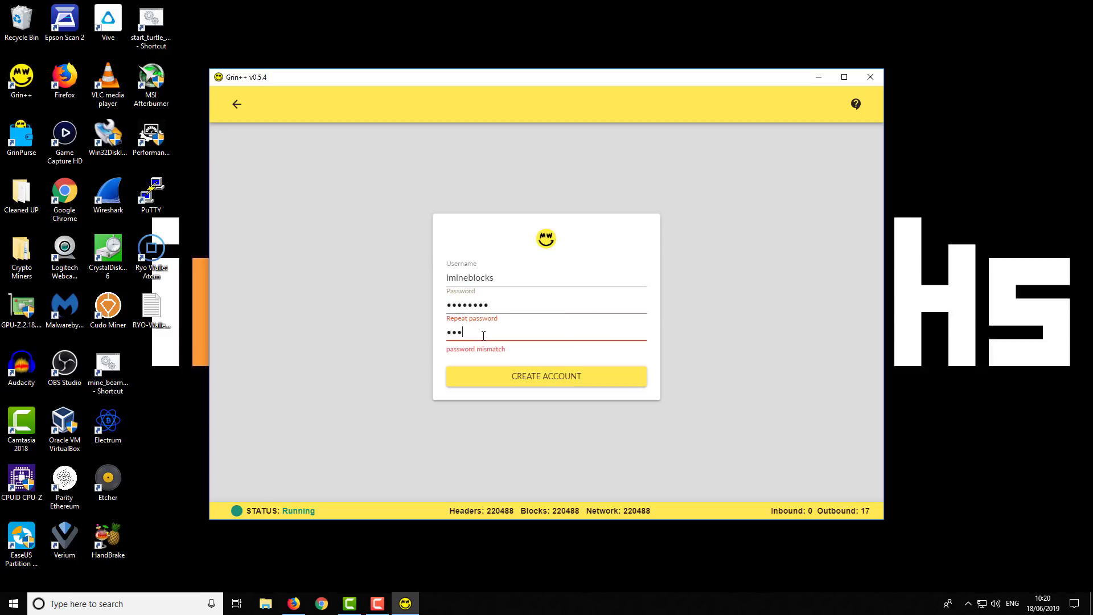
text(*****)
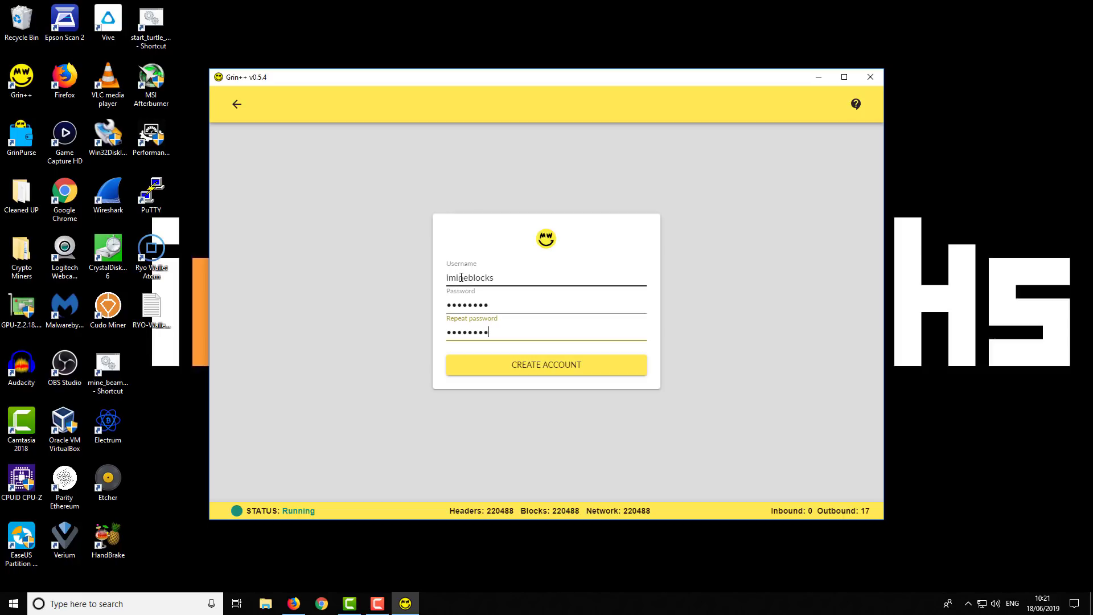
Create the account to reveal its 24-word wallet seed.
click(555, 371)
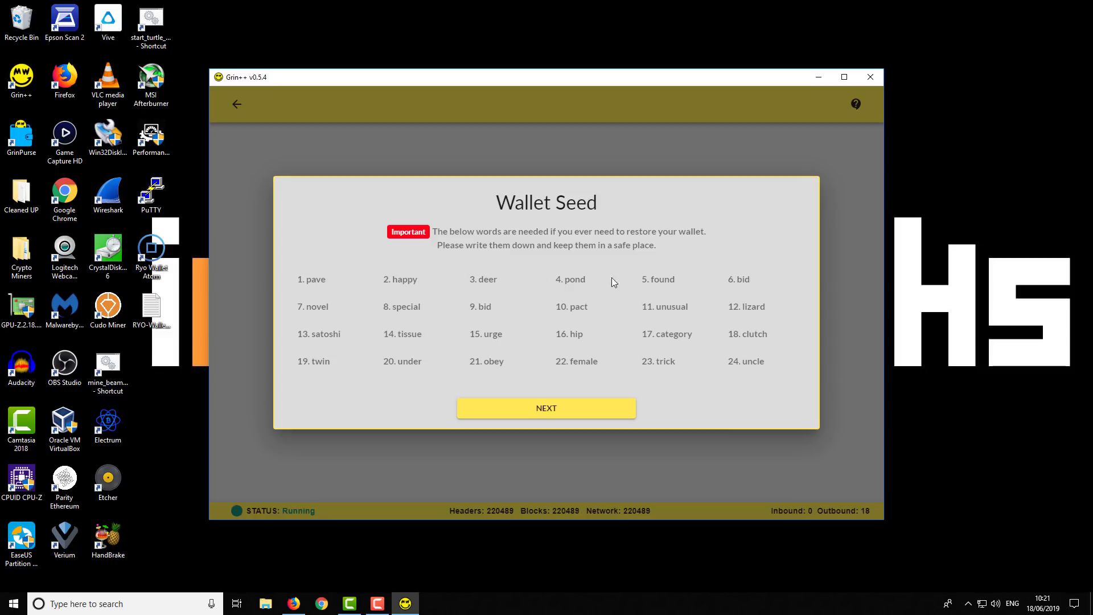
Fill in the missing recovery words 1 and 11, correcting word 11, and submit the check.
click(584, 409)
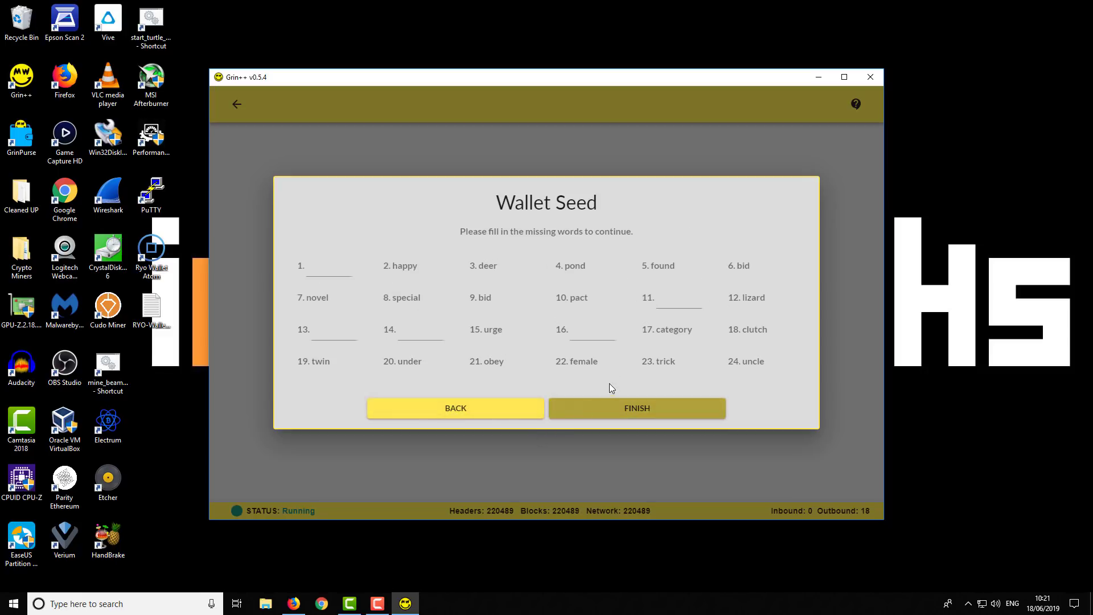
click(322, 270)
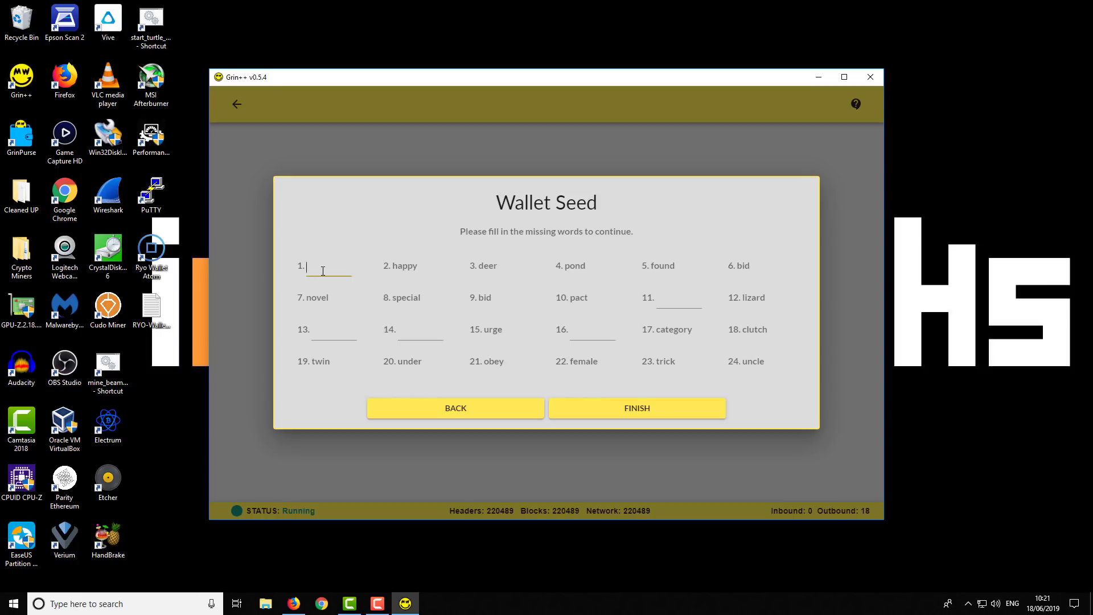
text(pave)
click(683, 303)
text(usa)
key(BackSpace)
key(BackSpace)
key(BackSpace)
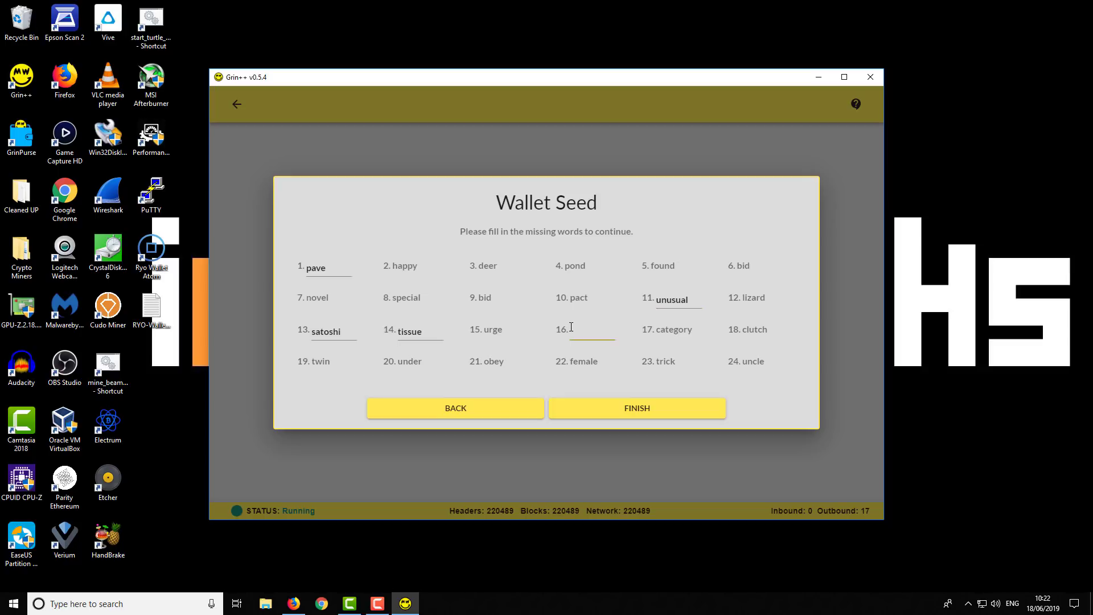
text(hip)
click(648, 414)
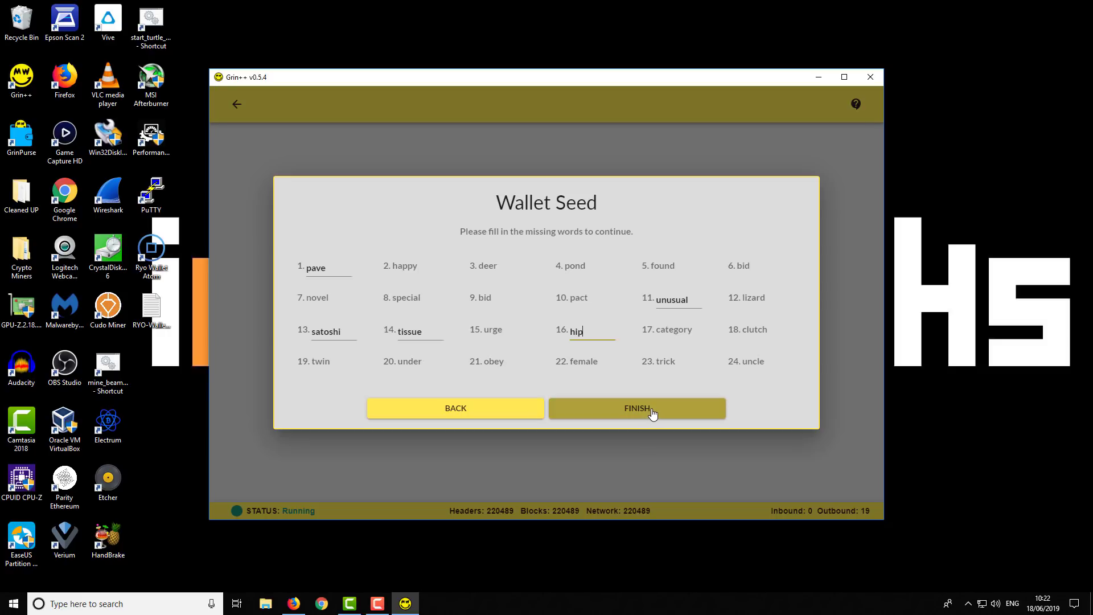
Finish wallet creation to reach the empty wallet, then open the account menu.
click(653, 414)
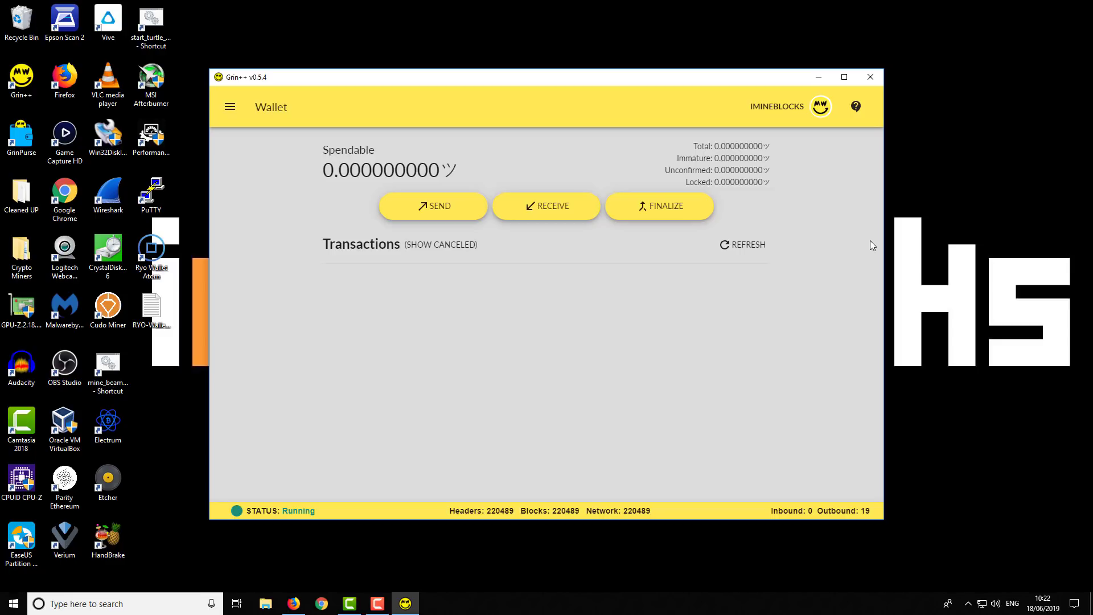
click(791, 104)
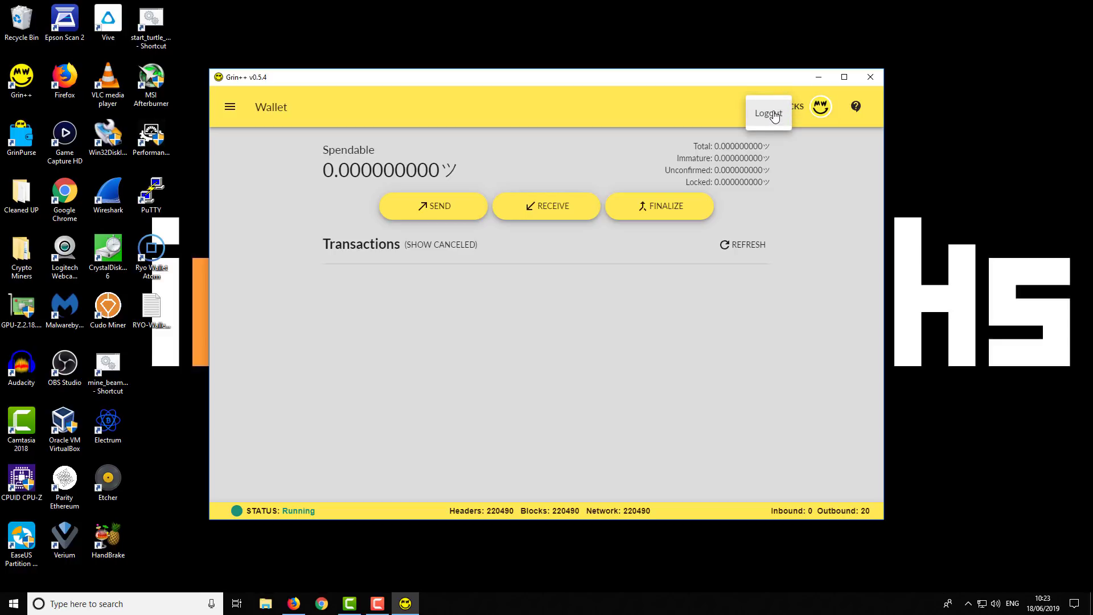
Log out and enter an existing wallet's username and password on the sign-in form.
click(774, 114)
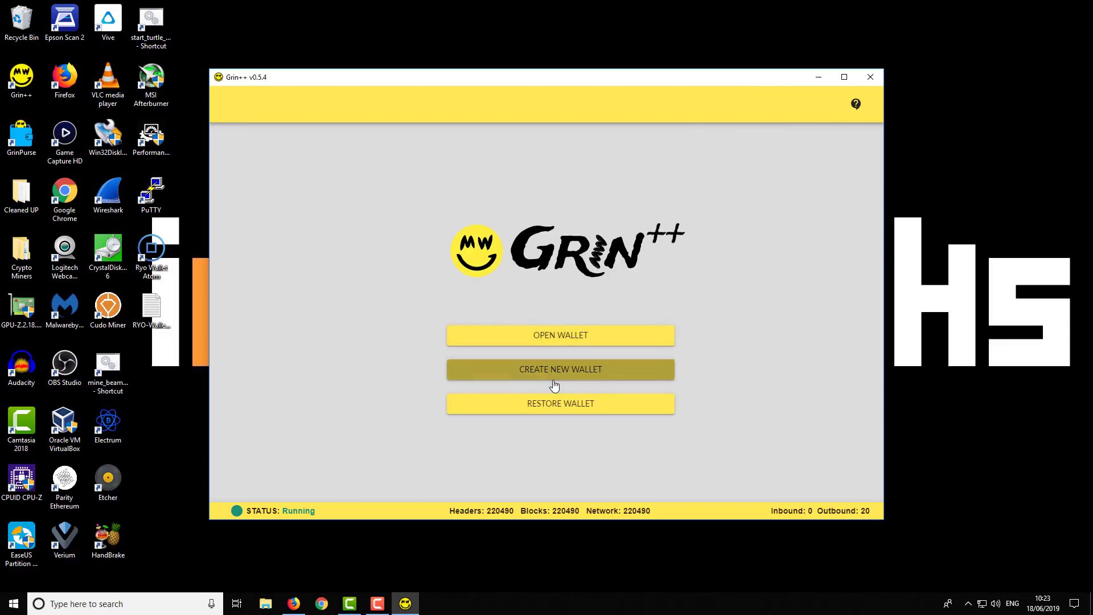
click(564, 348)
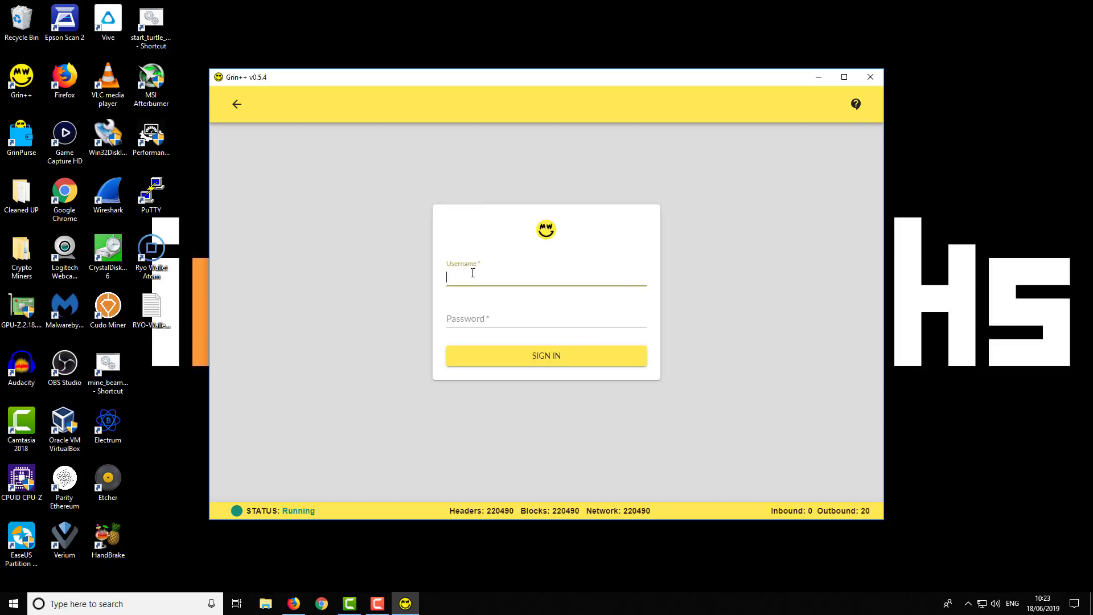
text(Riskt)
key(BackSpace)
text(y)
text(Pire)
click(476, 320)
text(••••)
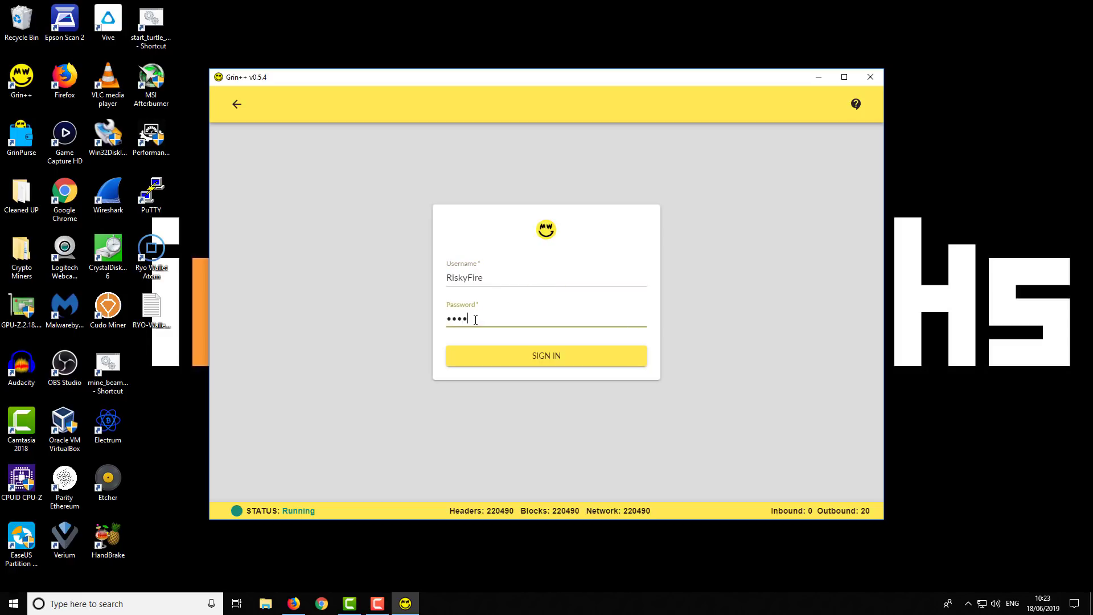
text(••••••••••••••)
Sign in to the existing wallet and inspect its 8.777424106 spendable balance.
click(601, 359)
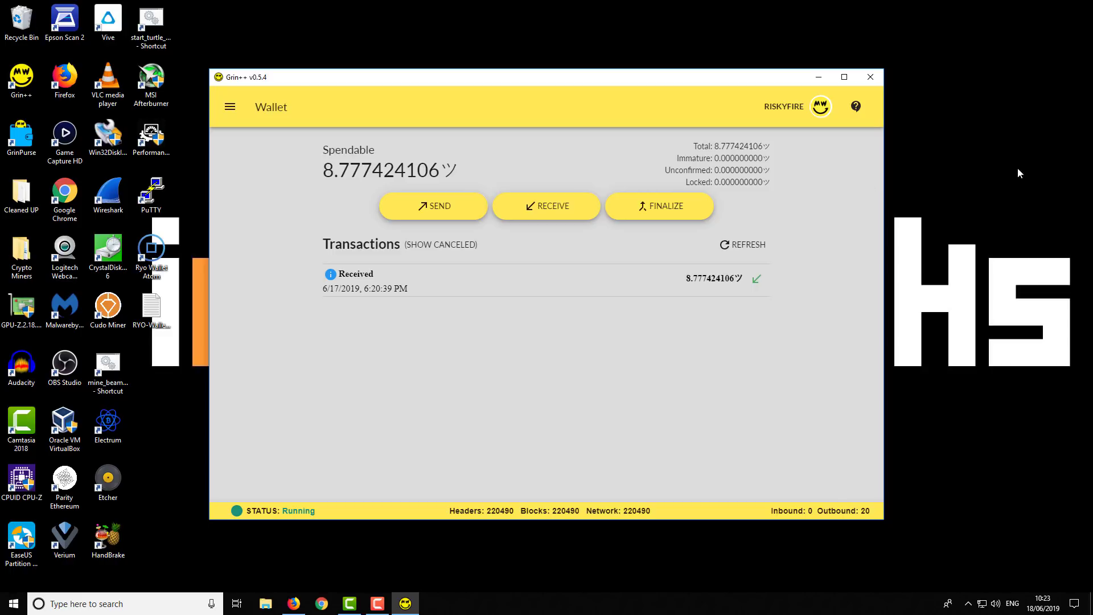
click(786, 111)
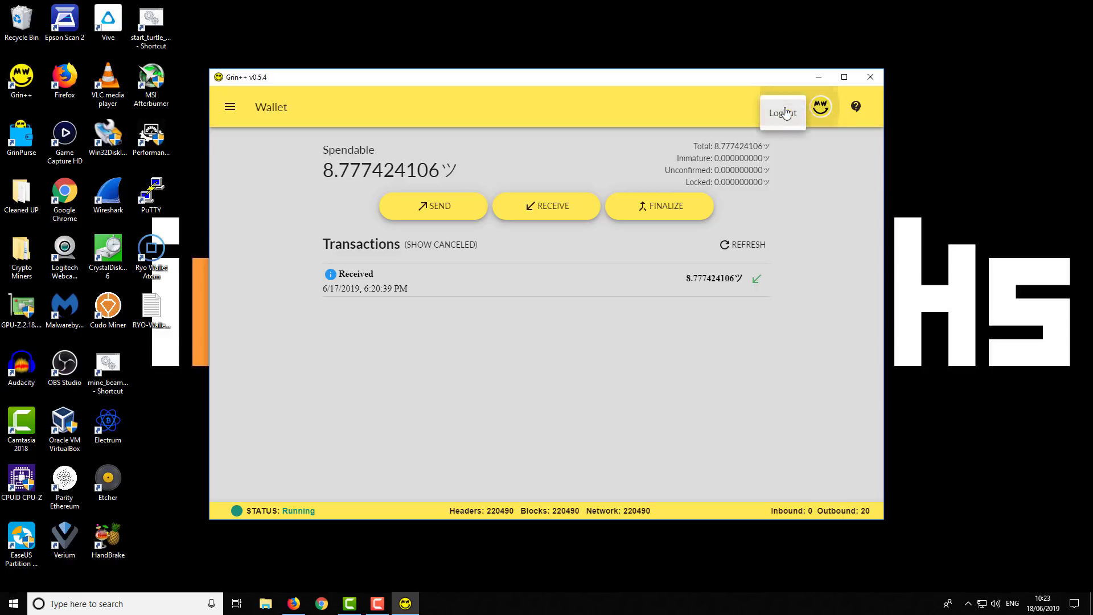
click(712, 108)
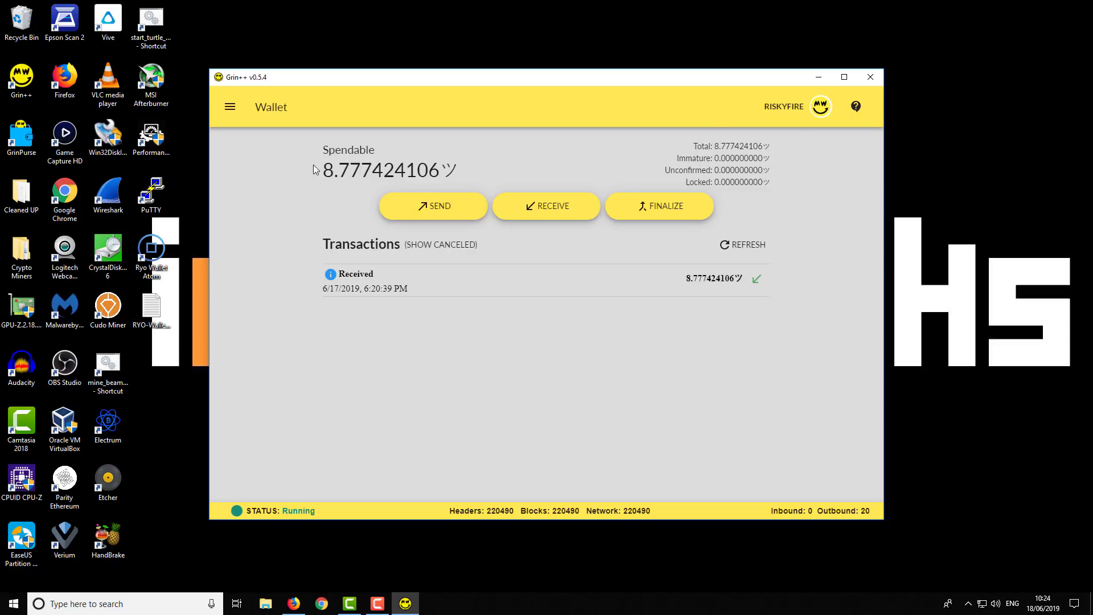
drag(317, 170, 436, 169)
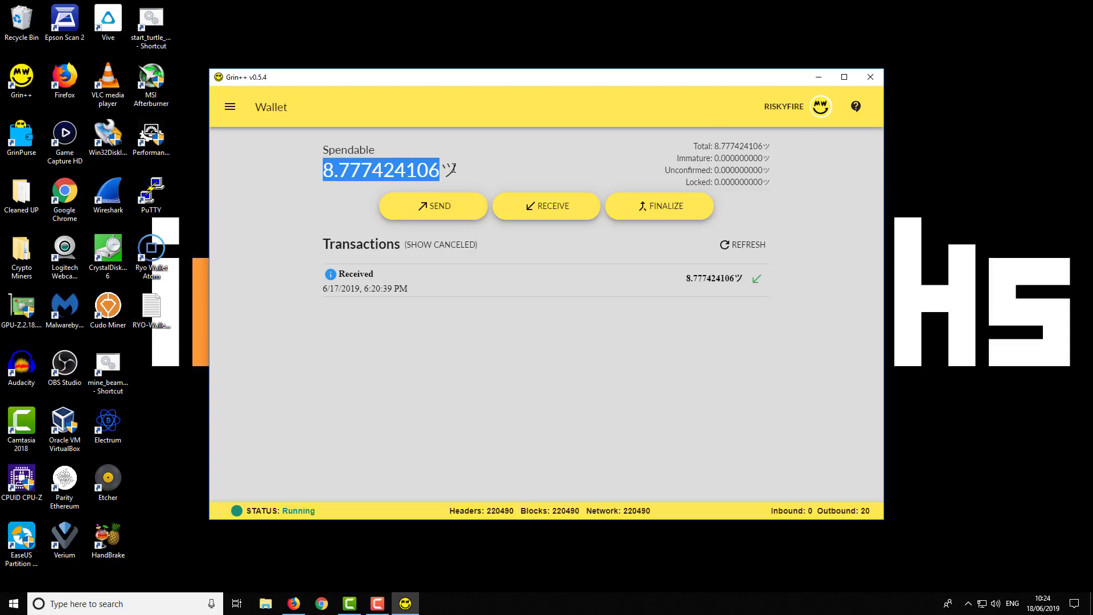
click(323, 191)
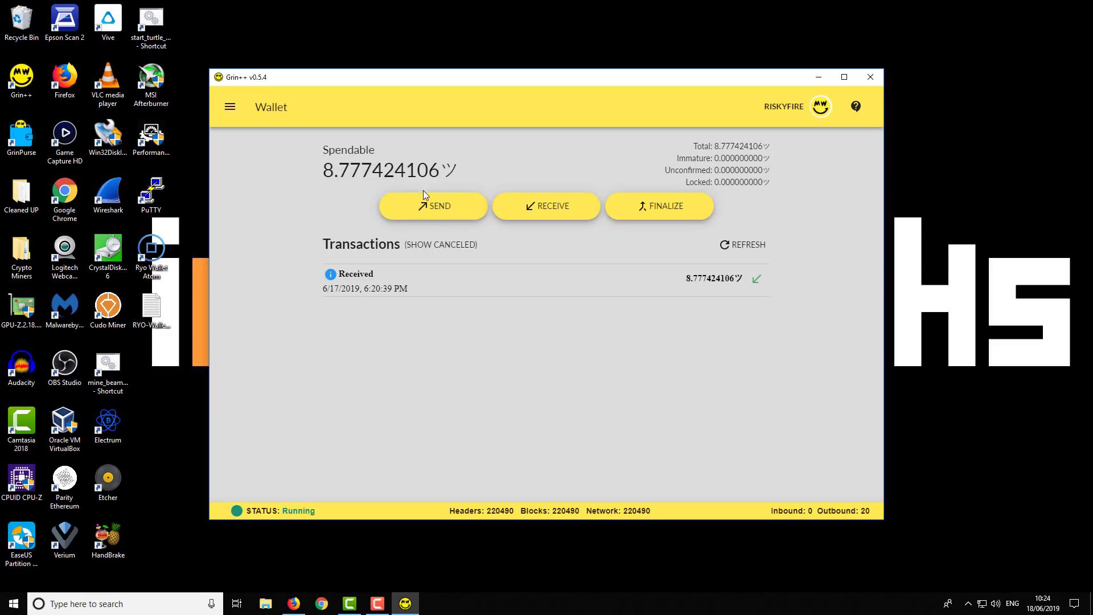
Open the Send Grin form and choose the Http(s) sending method.
click(445, 208)
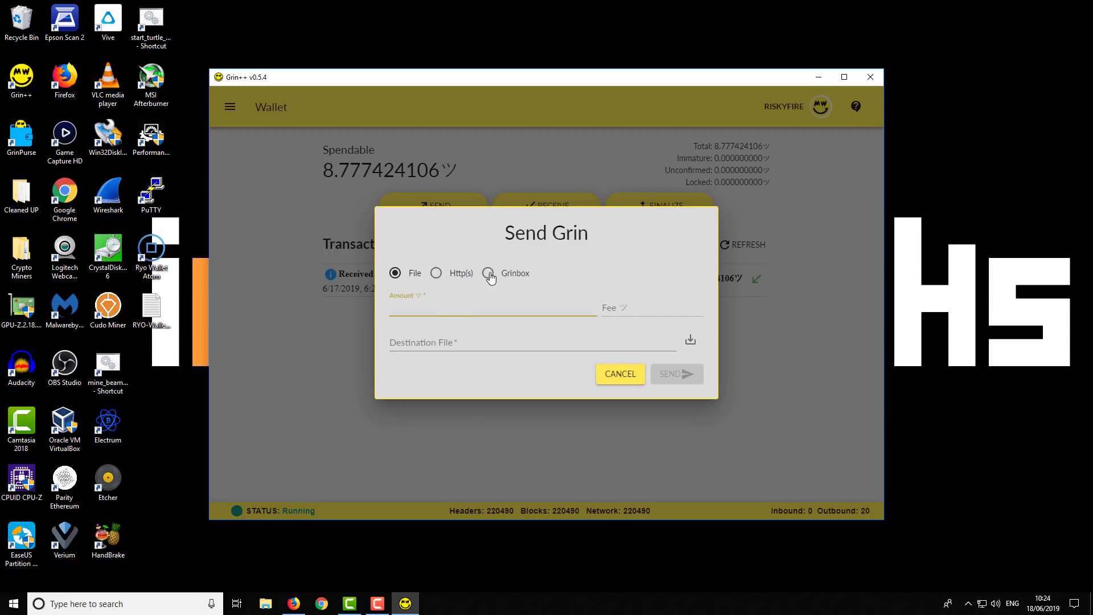
click(461, 278)
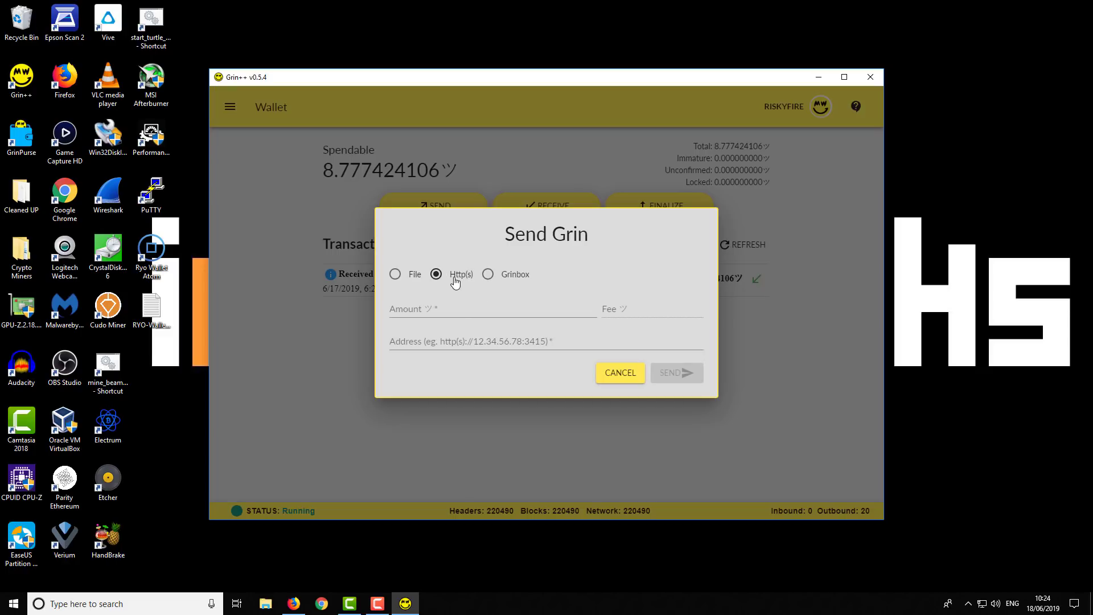
Try the Amount and Address fields under Http(s), then again under the Grinbox method.
click(450, 311)
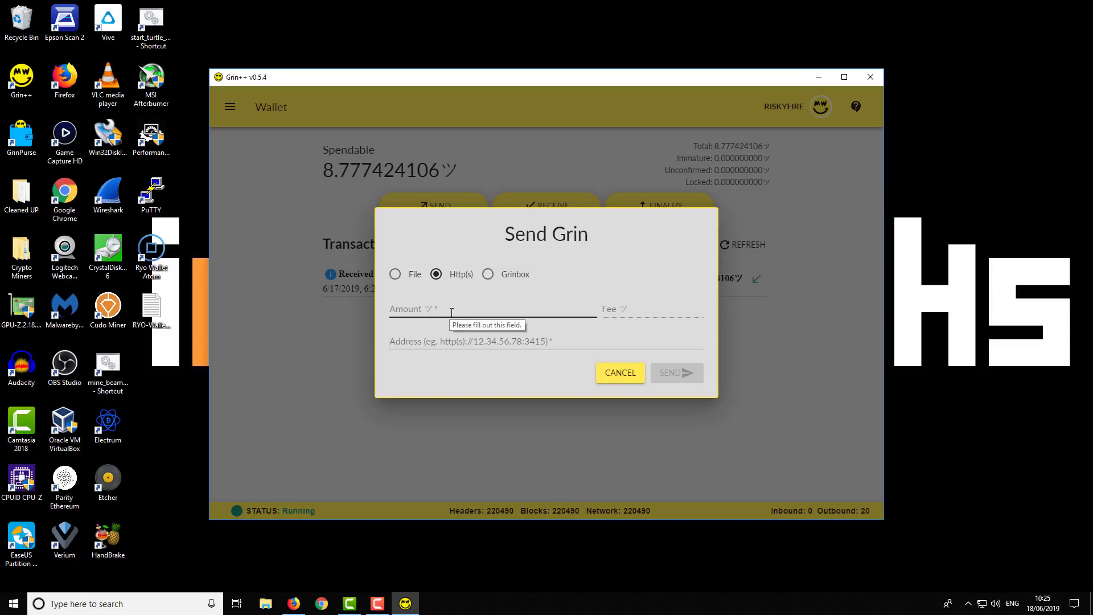
click(425, 342)
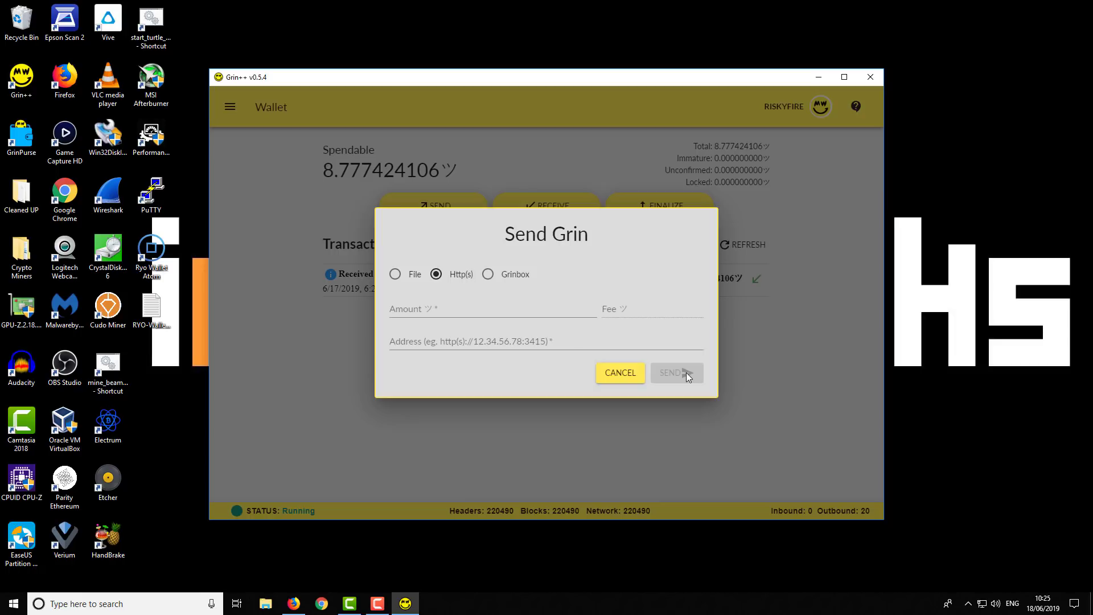
click(488, 275)
click(502, 342)
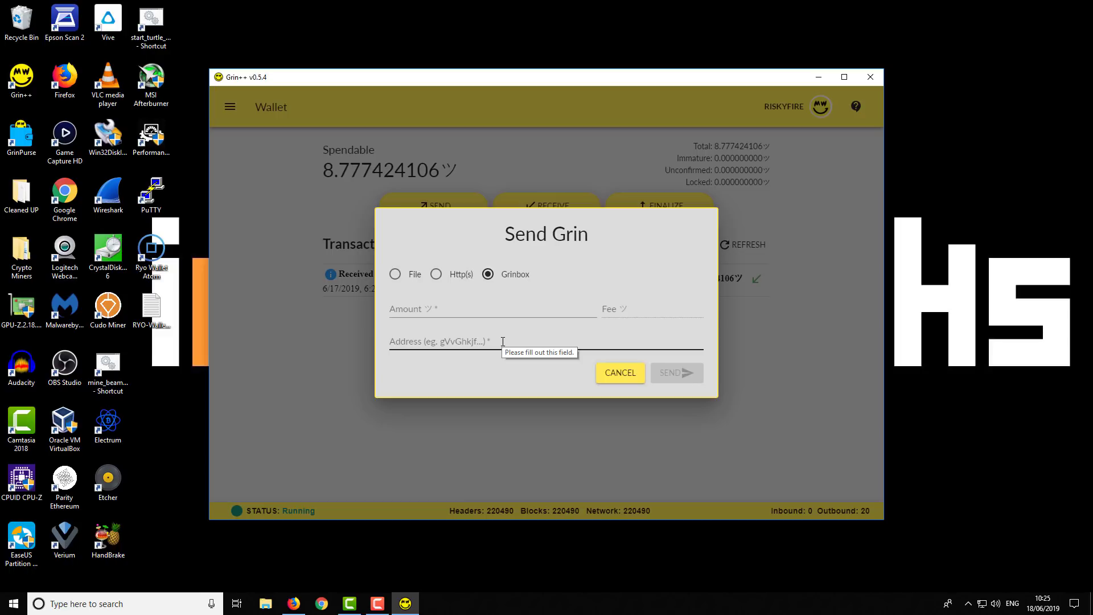
click(400, 311)
click(473, 343)
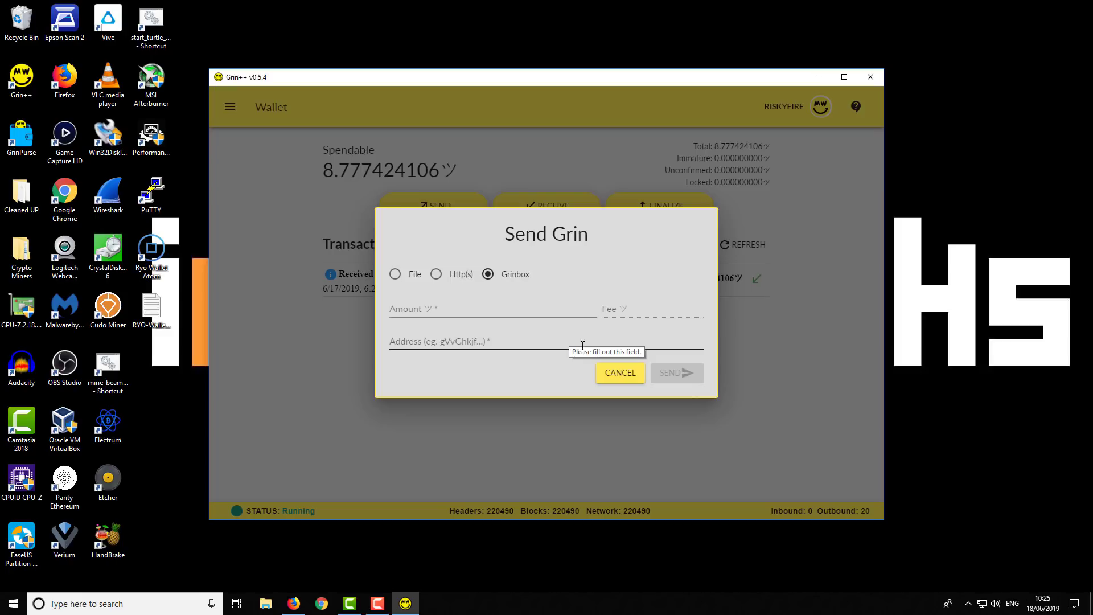
Cancel sending and open the Receive Grin form with its File method.
click(622, 373)
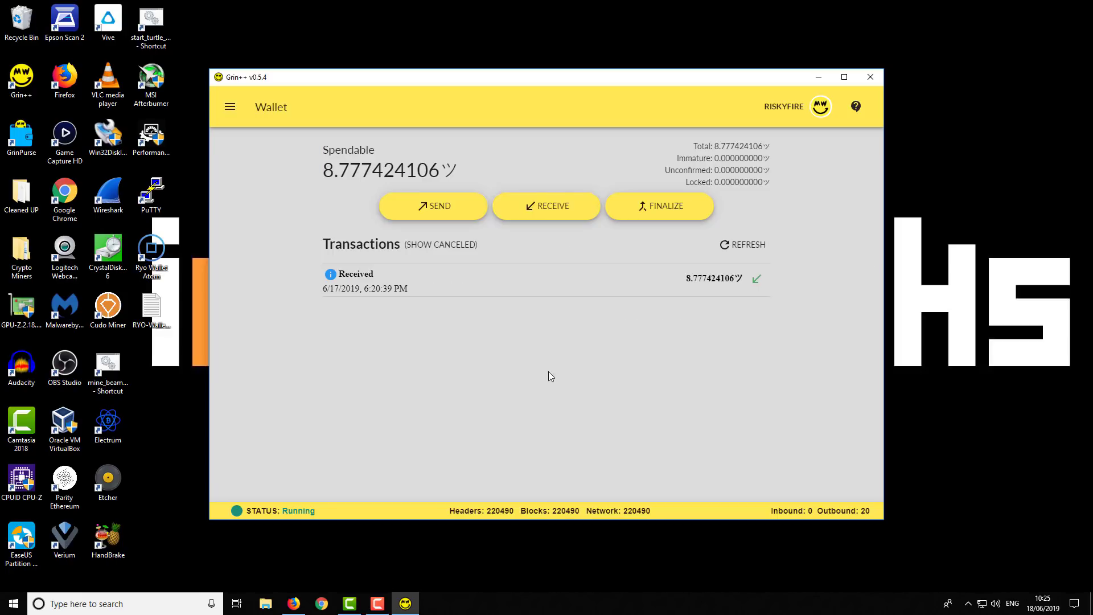
click(548, 212)
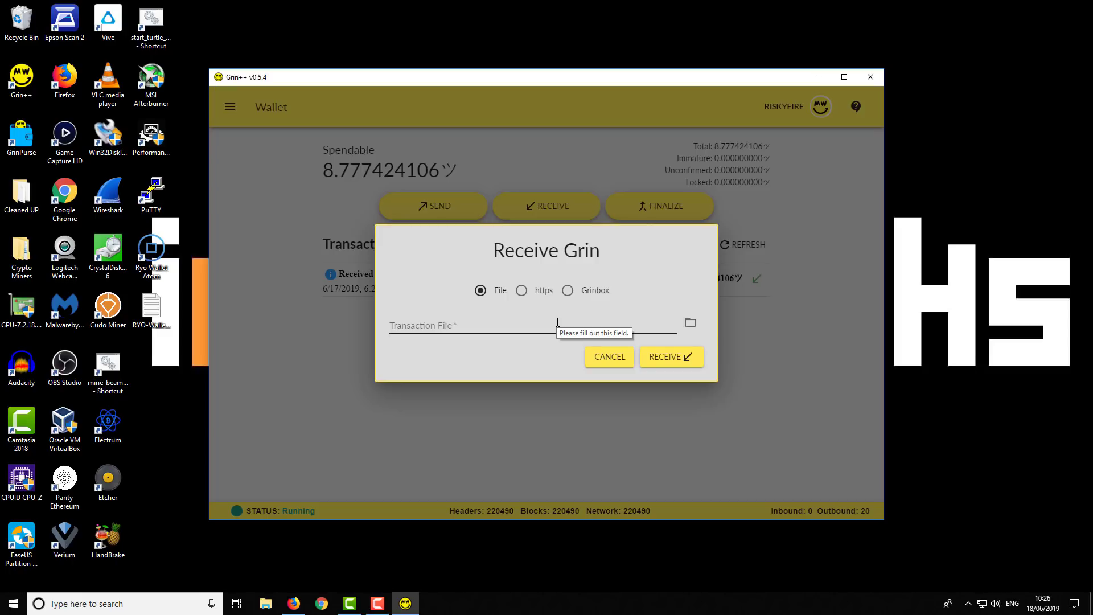
Switch receiving to HTTPS and highlight the wallet's temporary ngrok address.
click(526, 293)
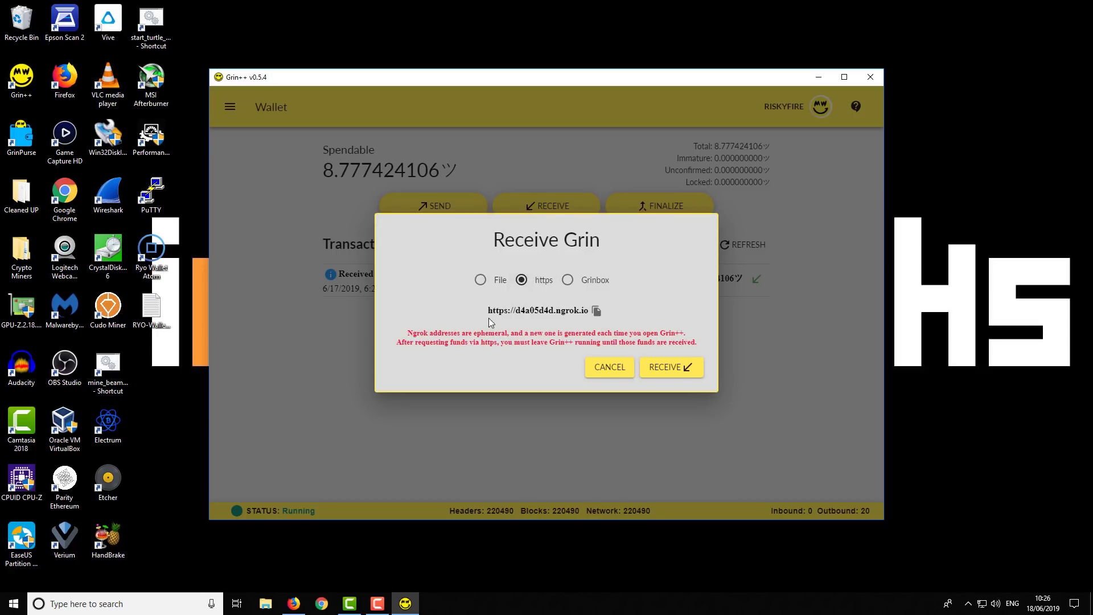
drag(490, 311, 590, 315)
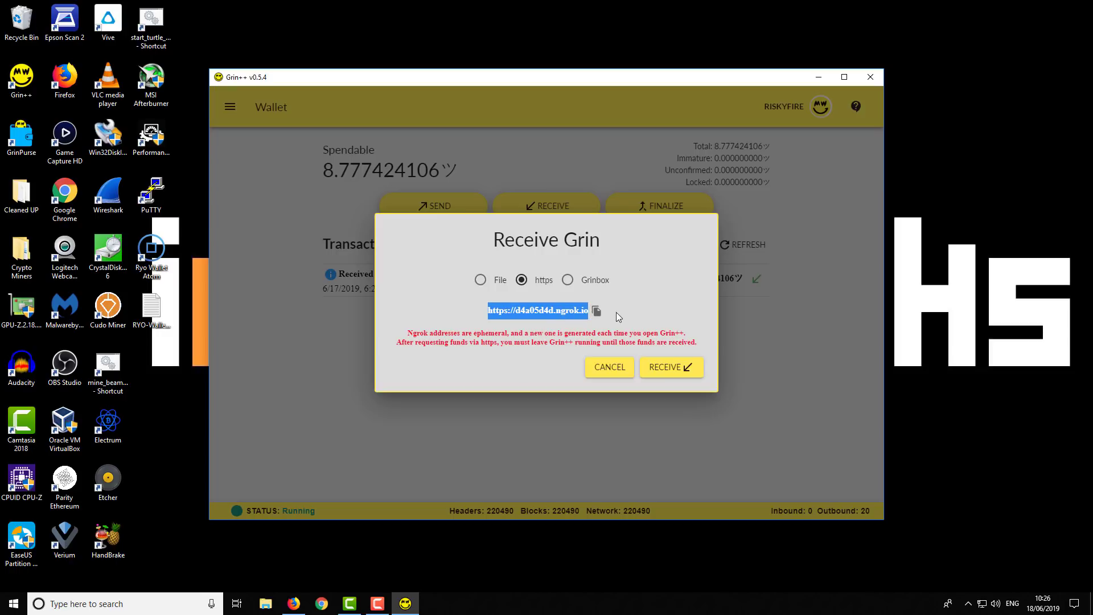
click(606, 324)
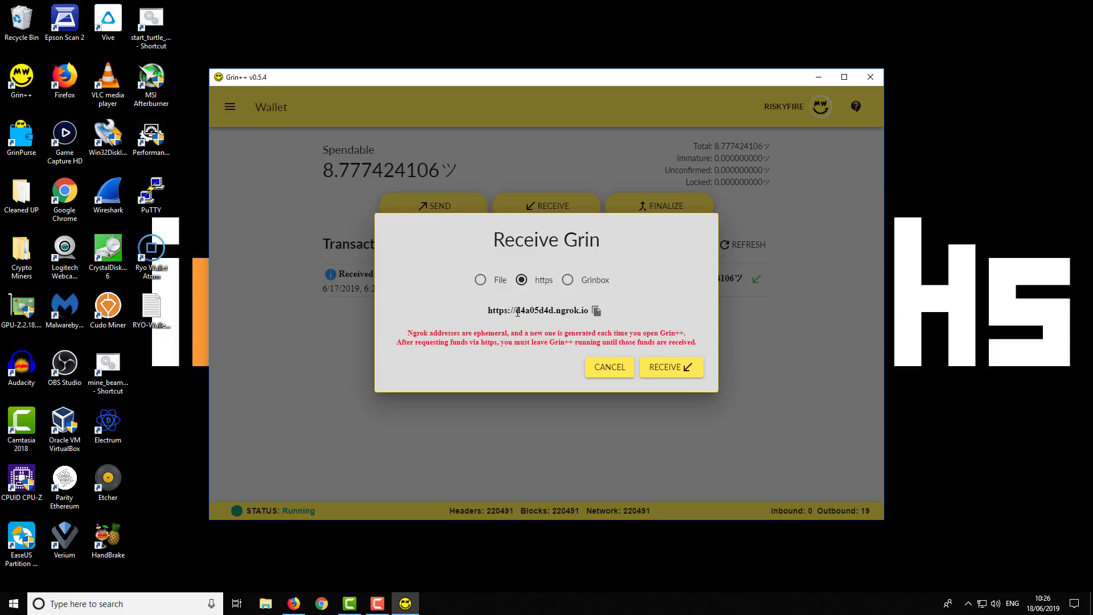
drag(517, 311, 581, 312)
click(546, 338)
Switch to Grinbox, highlight the full Grinbox address, then cancel the receive form.
click(566, 280)
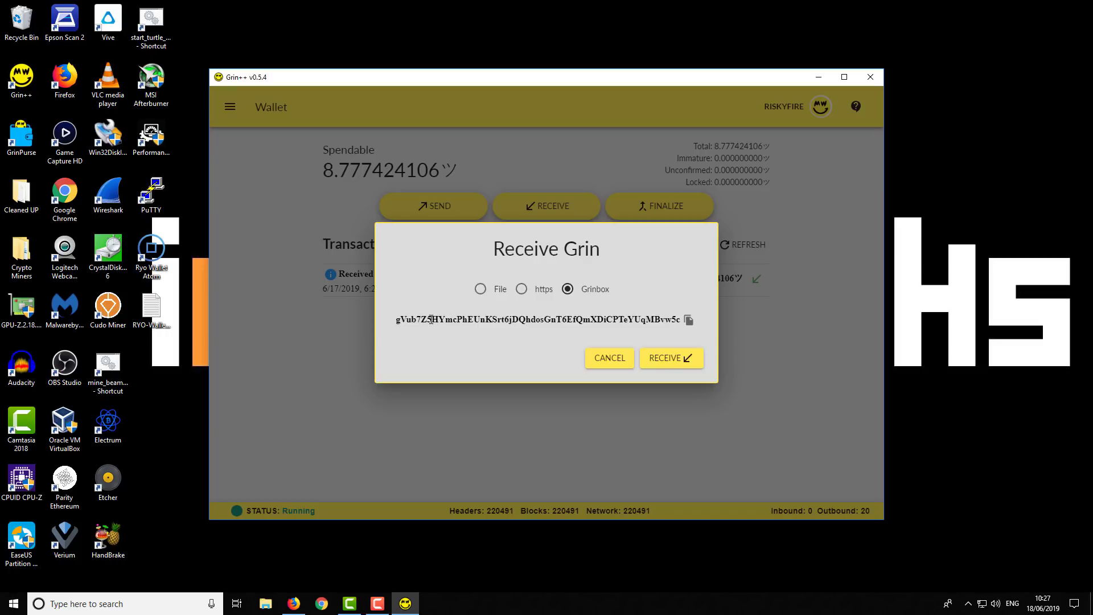
drag(398, 319, 683, 321)
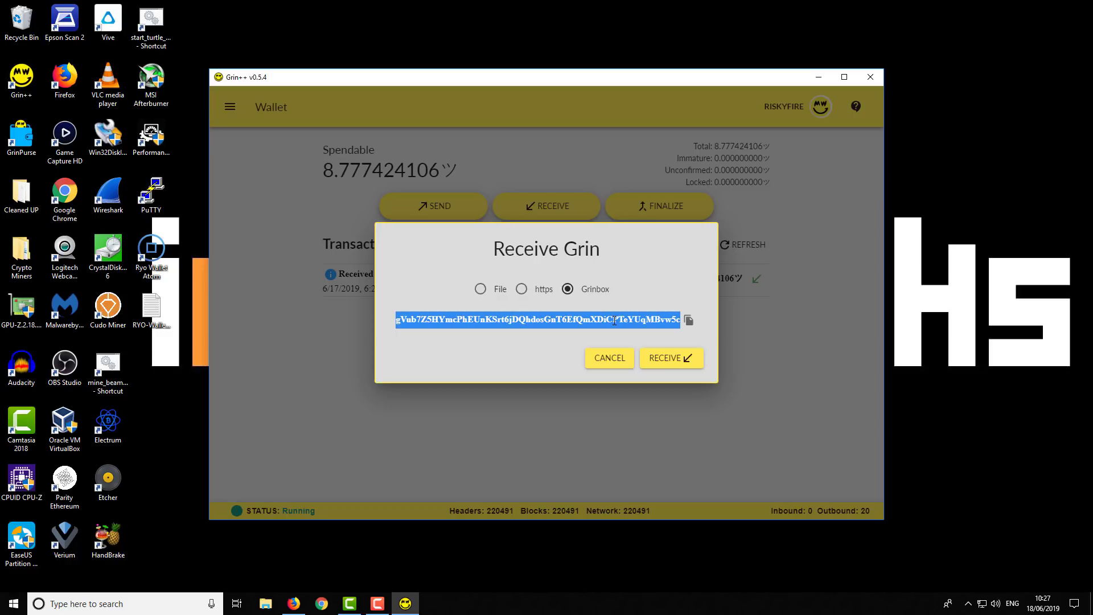
click(618, 357)
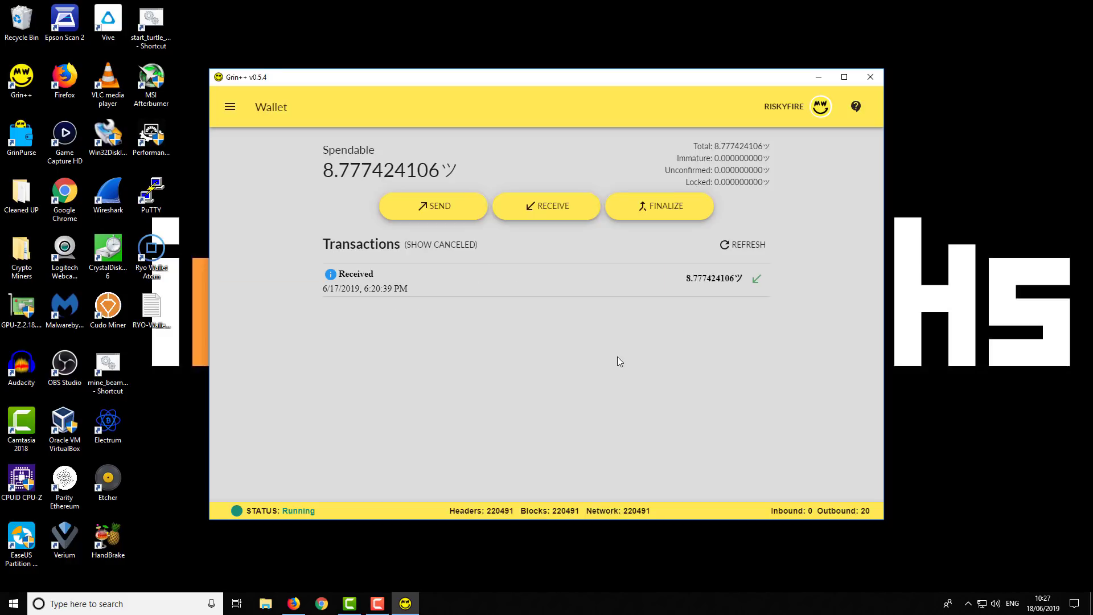
Cancel finalizing without choosing a response file, then highlight the Transactions heading.
click(666, 209)
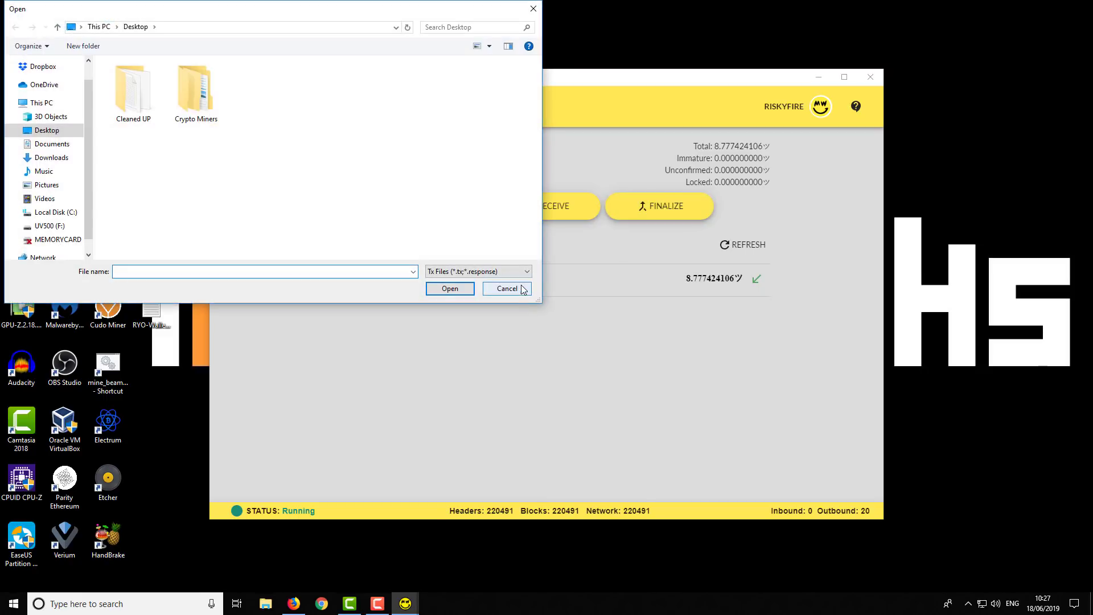
click(521, 289)
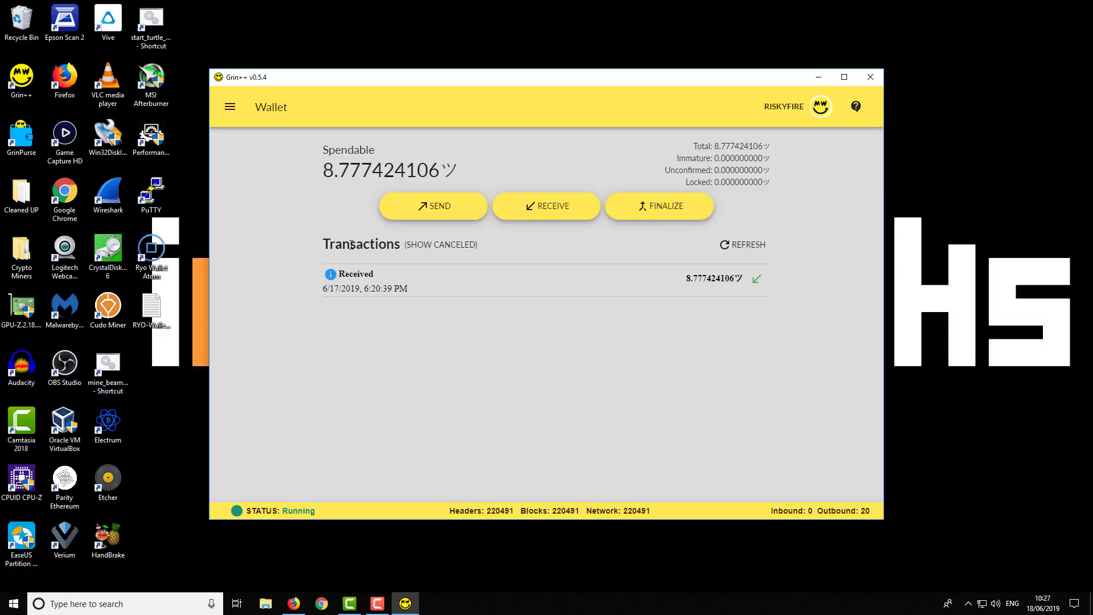
drag(317, 248, 441, 251)
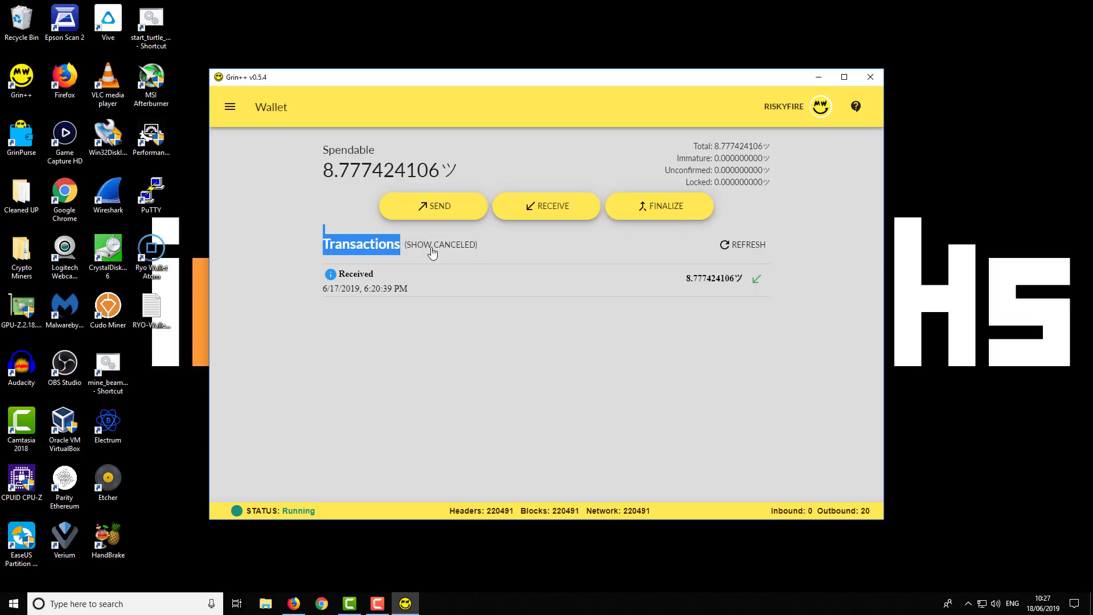
click(495, 248)
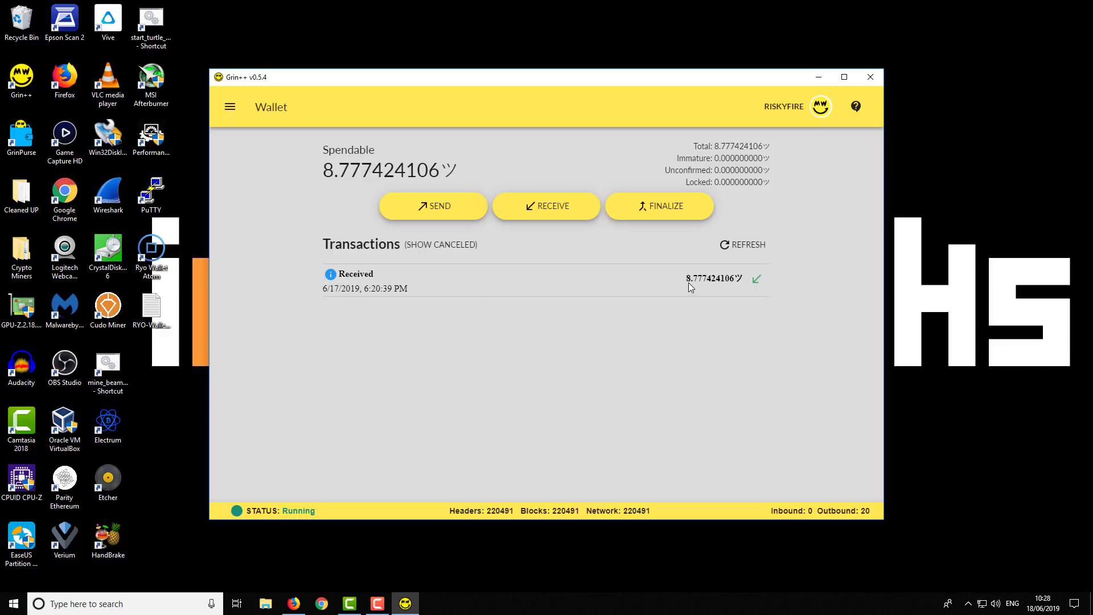
Highlight the received amount in the transaction list and bring up the page menu.
drag(692, 279, 741, 279)
click(731, 309)
click(230, 110)
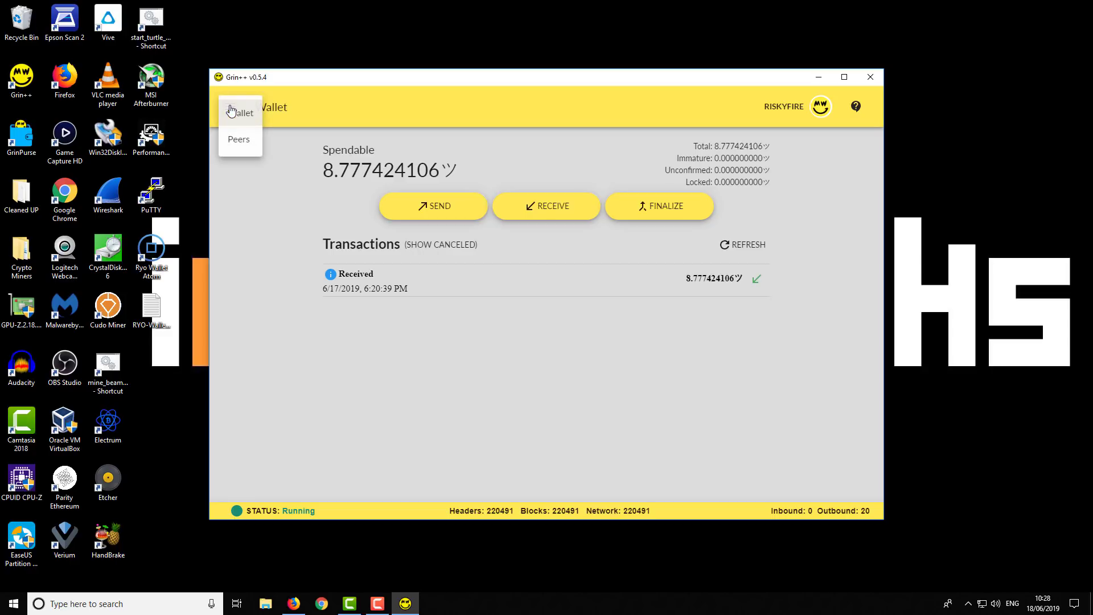
Visit the Connected Peers page, then switch back to the Wallet page.
click(238, 143)
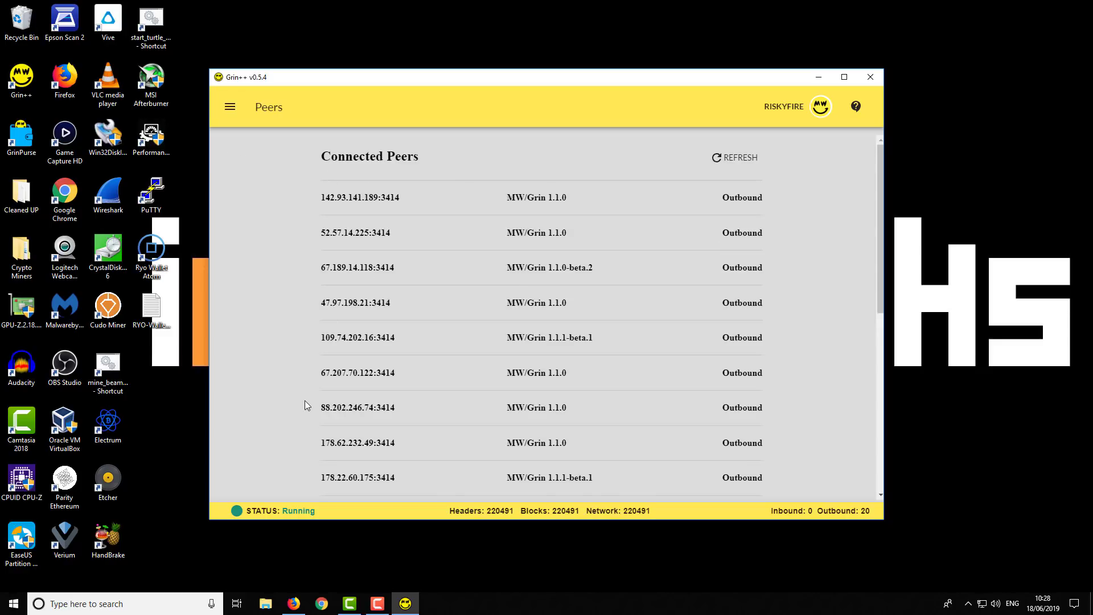
click(230, 107)
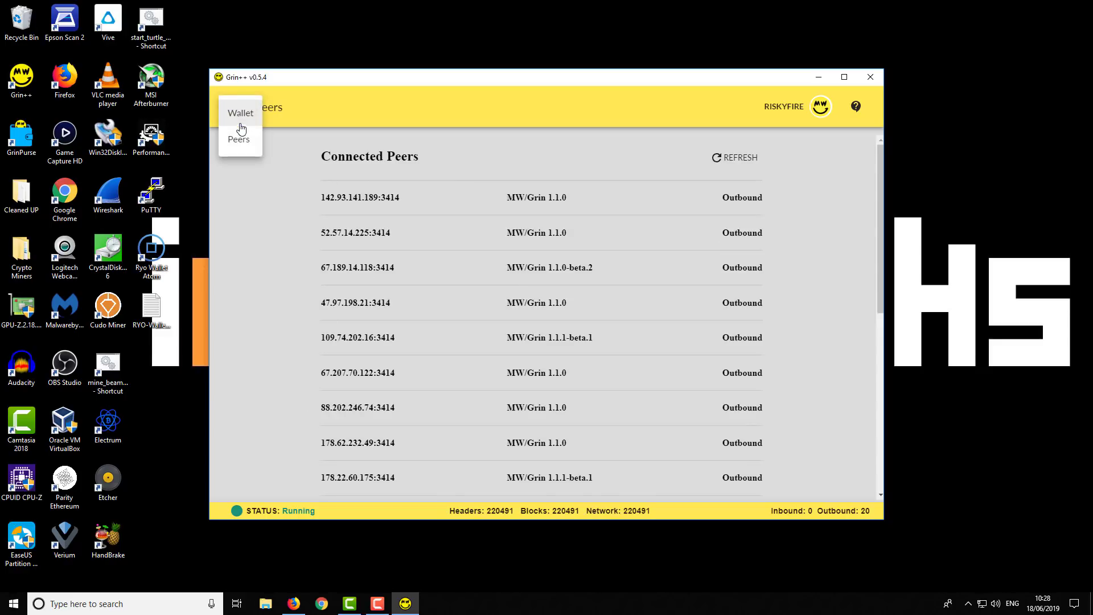
click(238, 120)
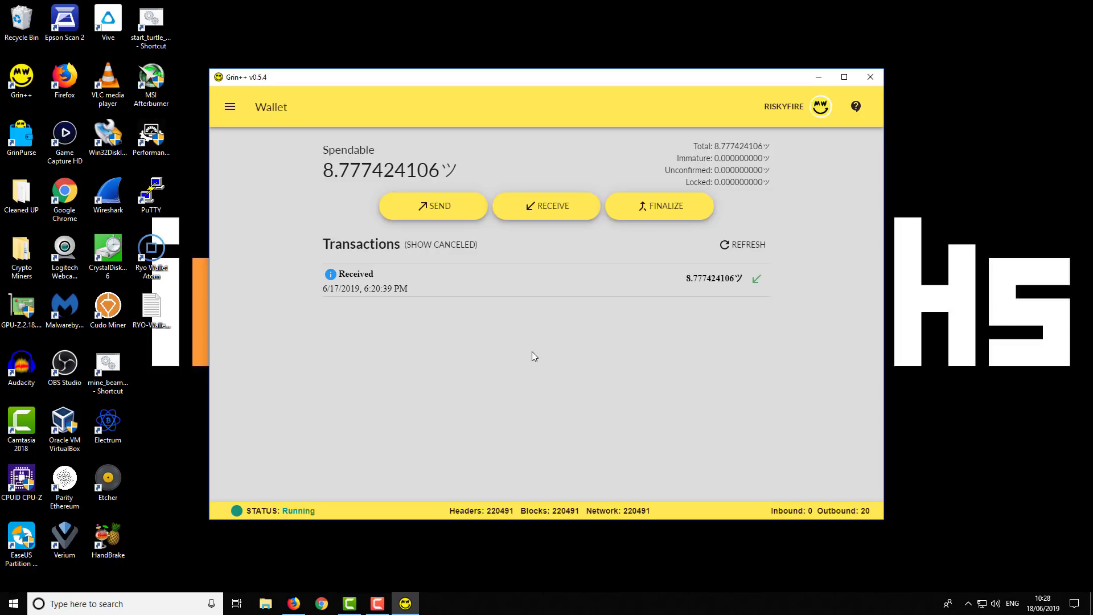